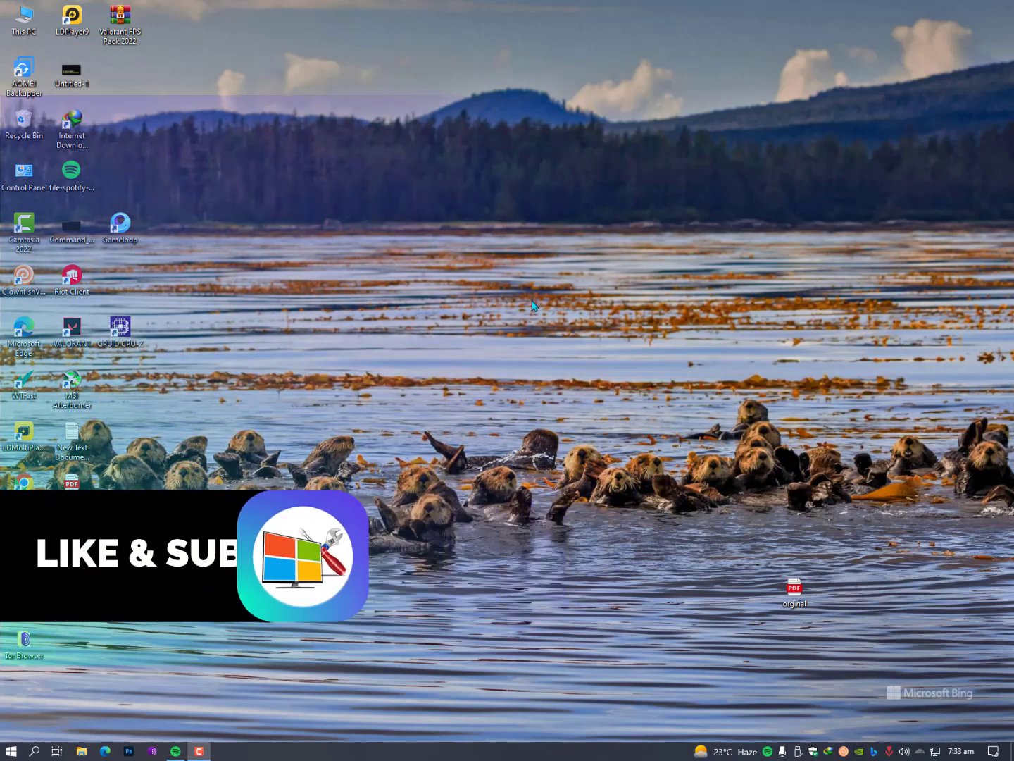
# Step: Bring up the Bing Wallpaper panel showing the sea otters in Sitka Sound wallpaper
pyautogui.rightClick(504, 282)
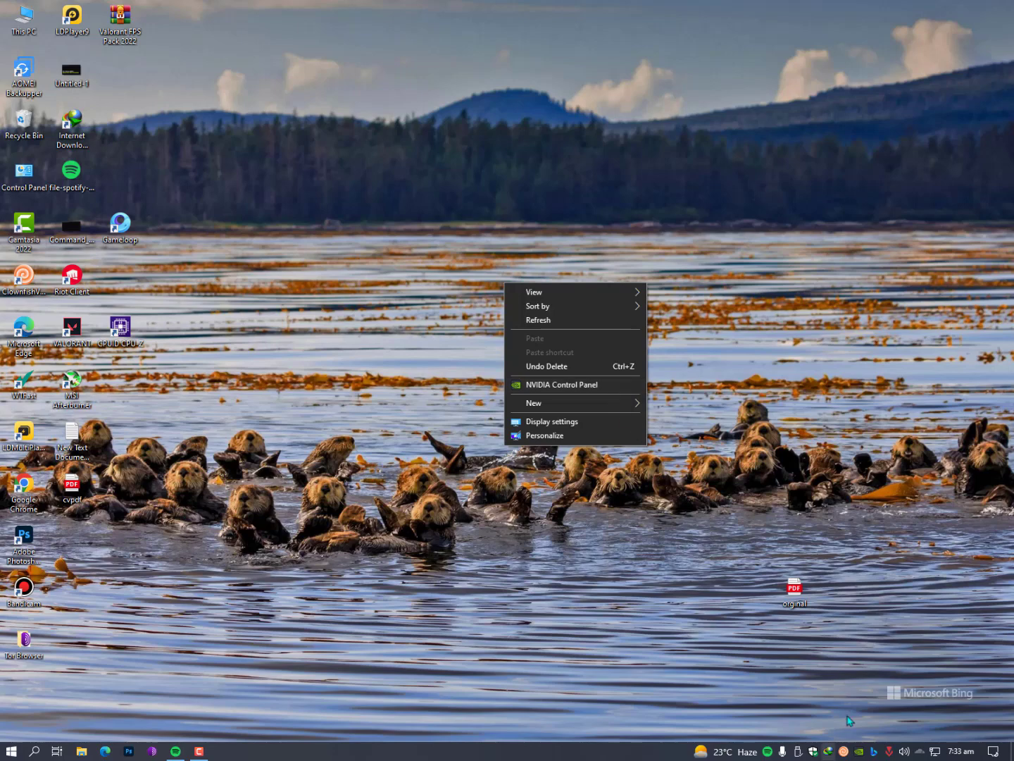
pyautogui.click(875, 752)
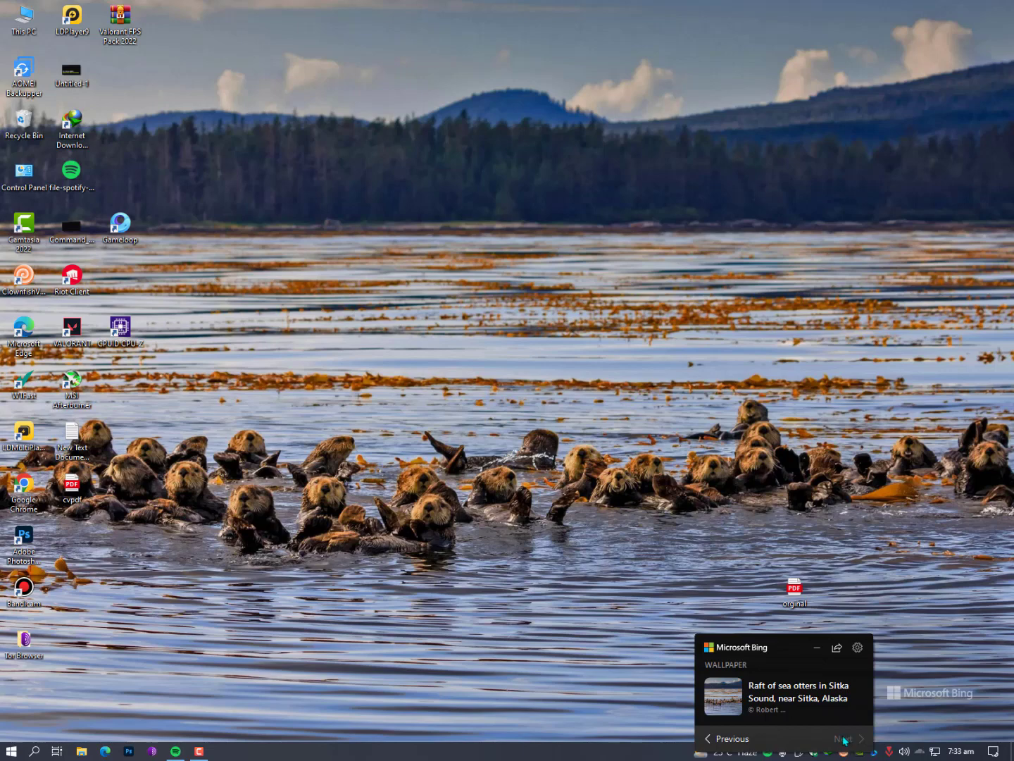
pyautogui.click(739, 741)
pyautogui.click(738, 742)
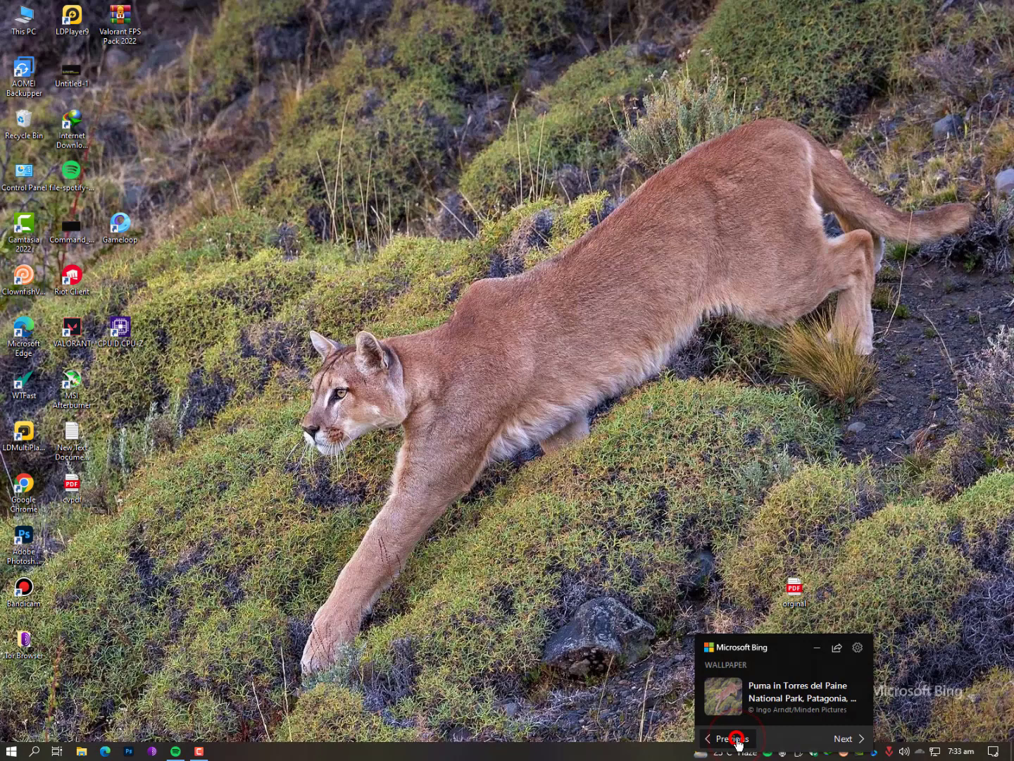
pyautogui.click(739, 743)
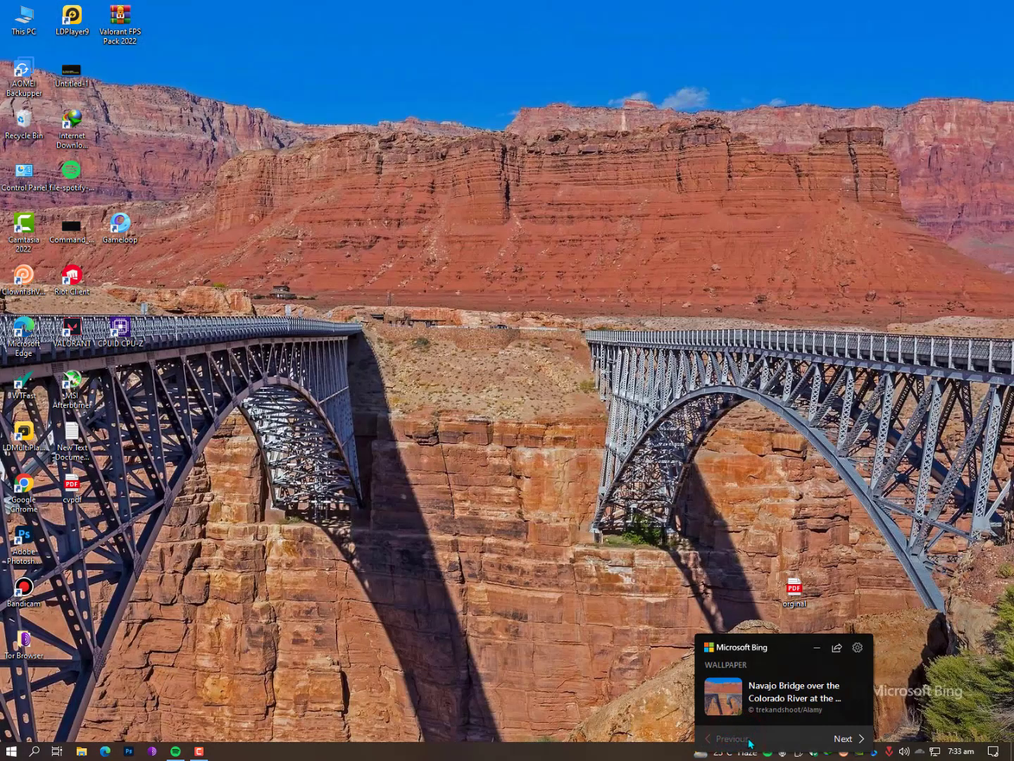
pyautogui.click(850, 738)
pyautogui.click(851, 737)
pyautogui.click(850, 737)
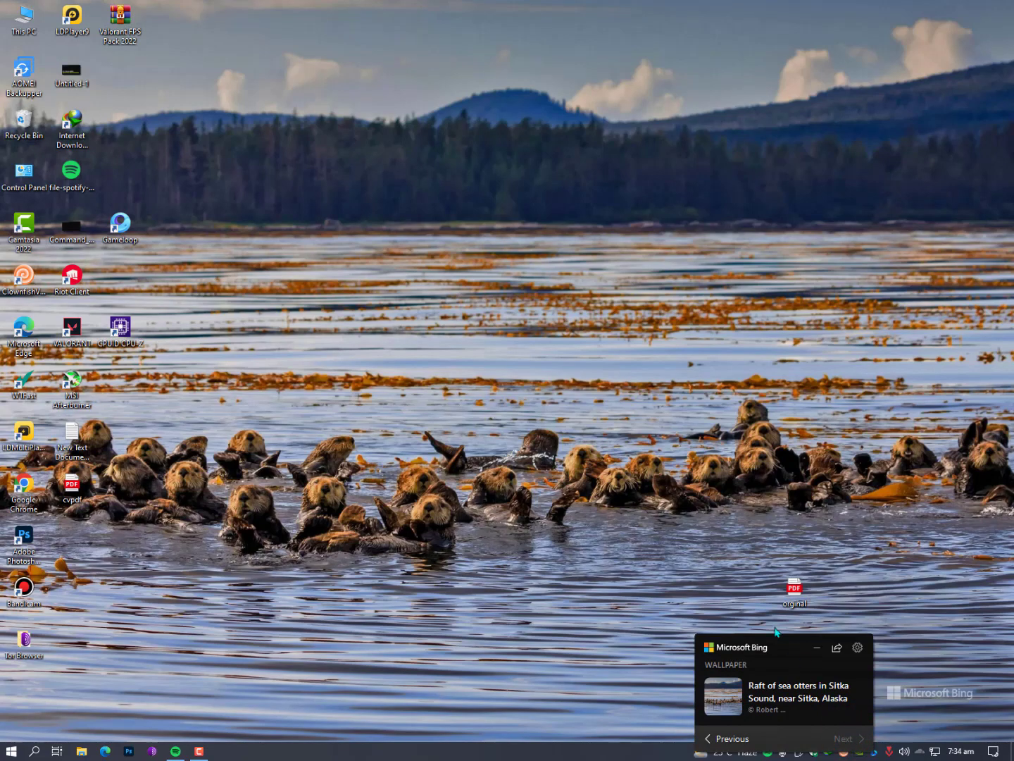
pyautogui.click(522, 328)
# Step: Dismiss the Bing panel and launch Personalize settings from the desktop menu
pyautogui.rightClick(442, 276)
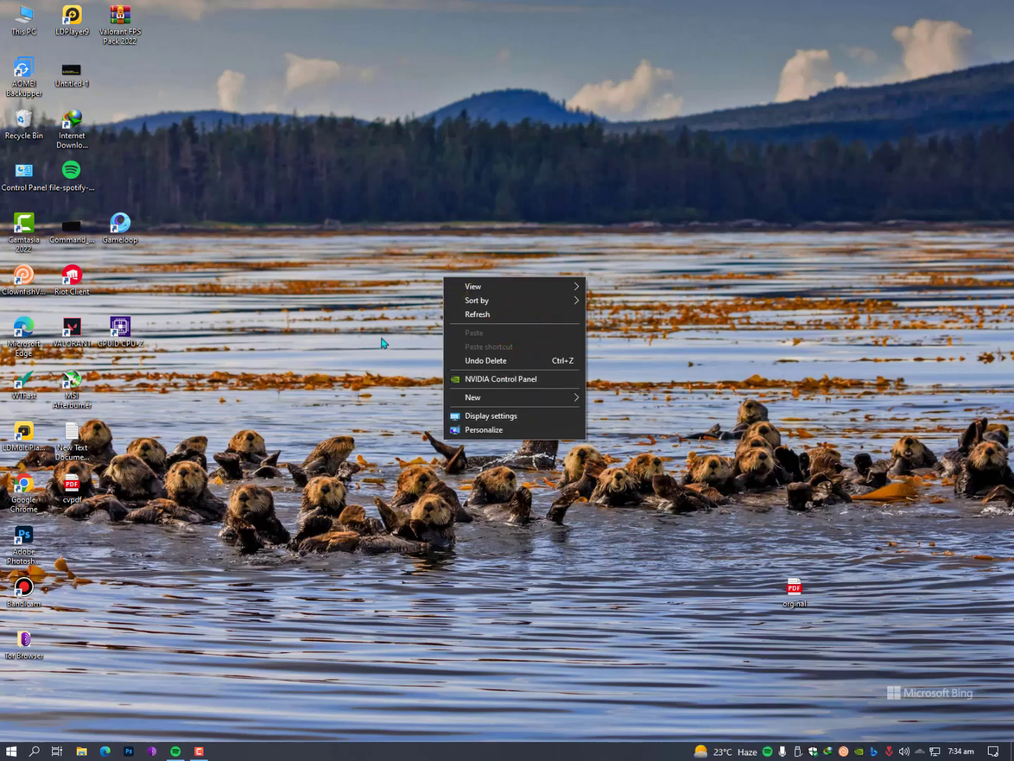
pyautogui.rightClick(352, 326)
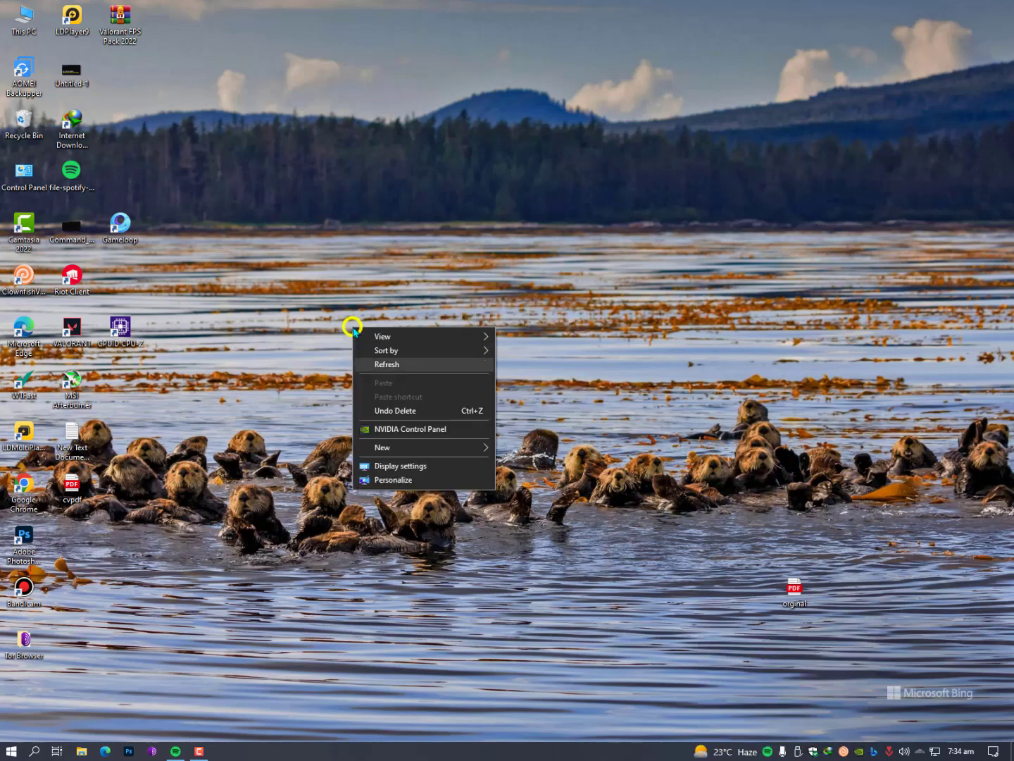
pyautogui.click(429, 484)
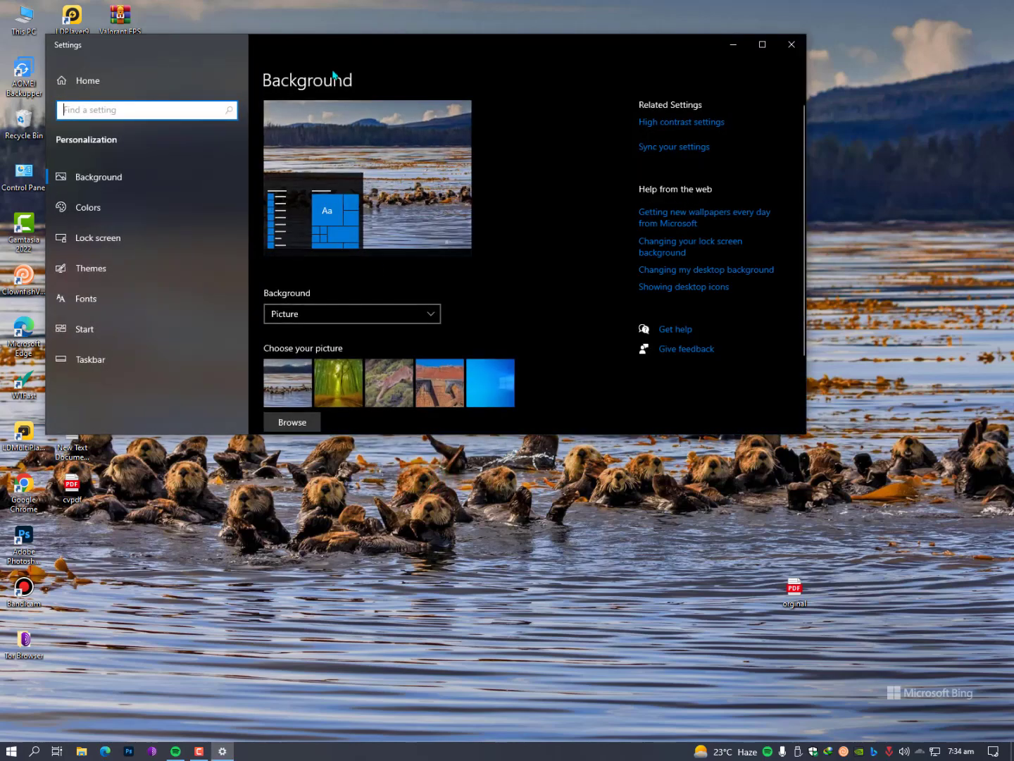
# Step: Center the Settings window, dismiss search suggestions and check the BingWallpaper.exe download
pyautogui.moveTo(324, 41); pyautogui.dragTo(422, 161)
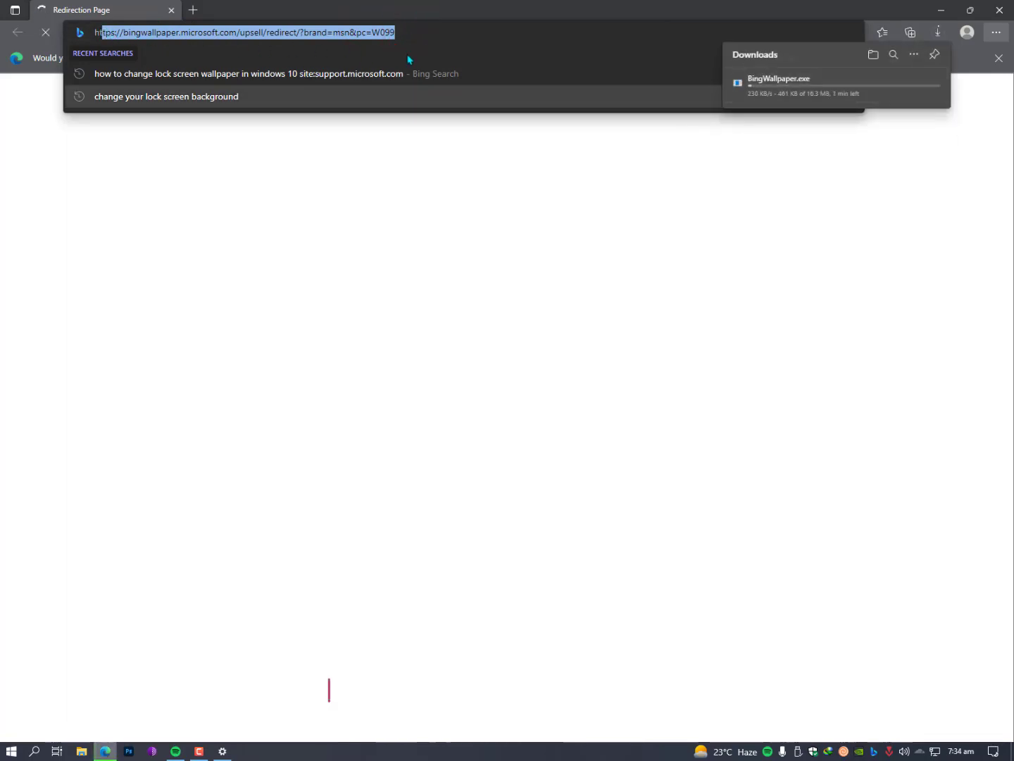
pyautogui.click(572, 73)
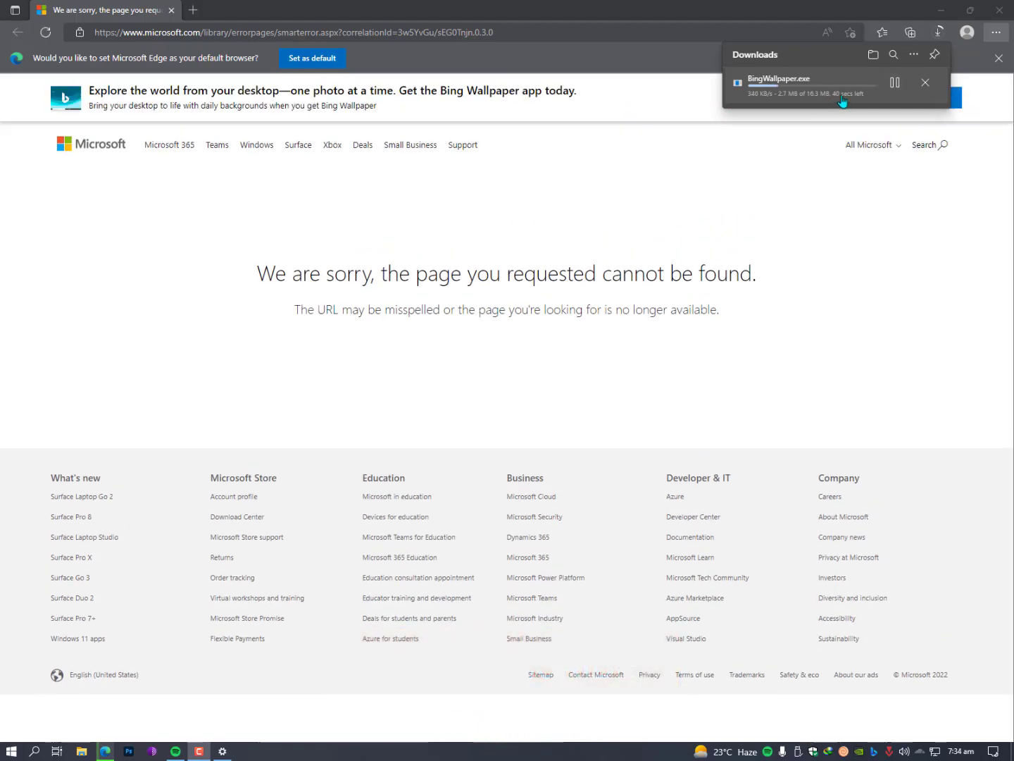
pyautogui.click(924, 85)
pyautogui.click(1000, 13)
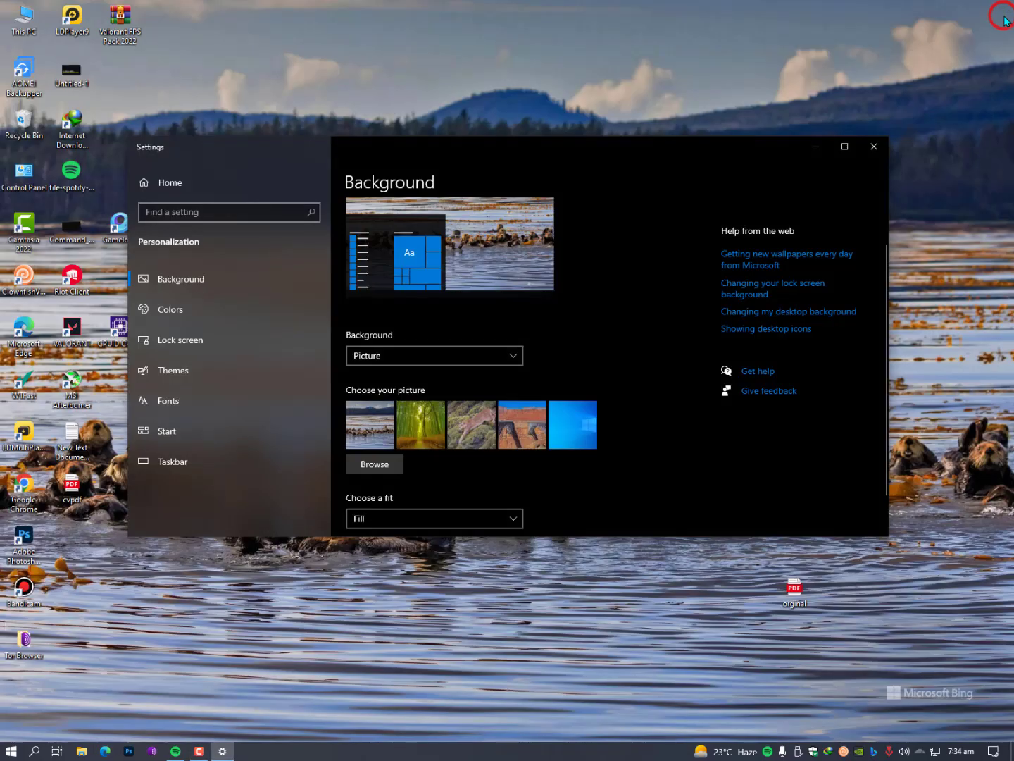
pyautogui.scroll(-1, 660, 254)
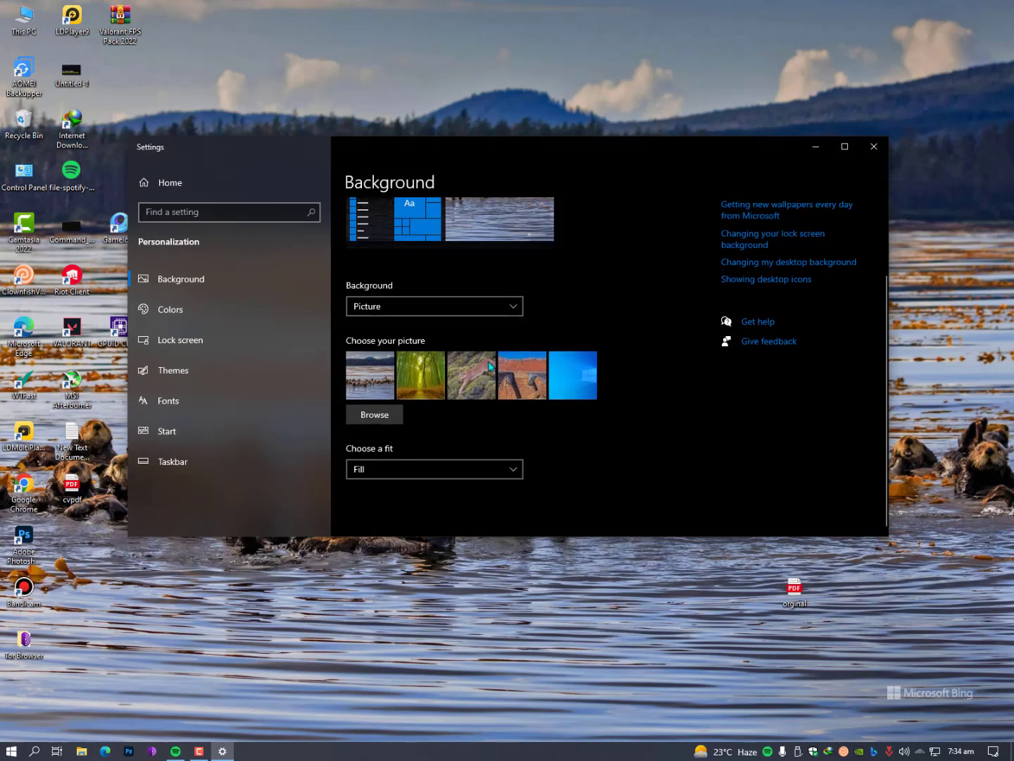
pyautogui.scroll(2, 479, 374)
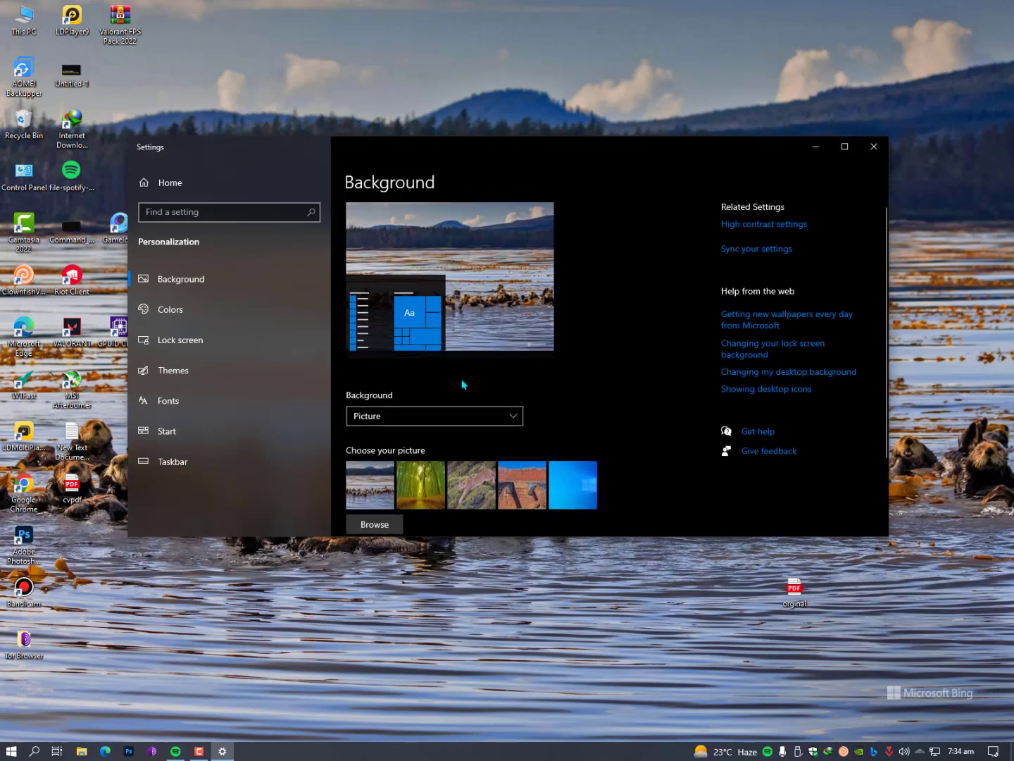
pyautogui.scroll(-2, 462, 382)
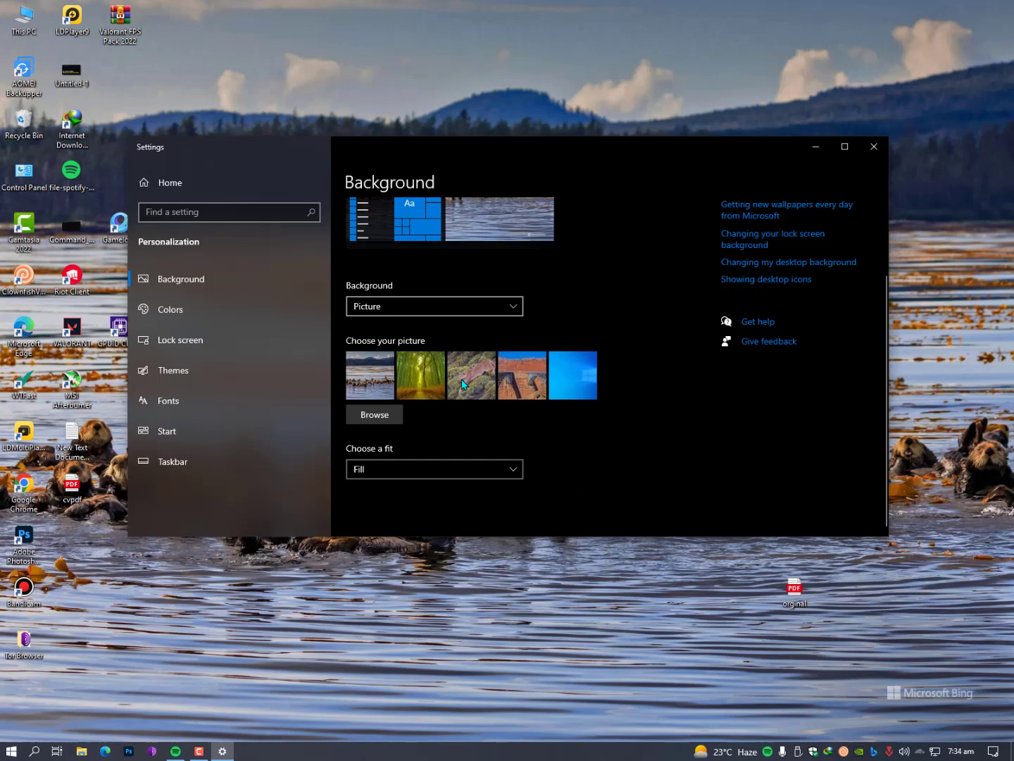
# Step: Set the Lock screen background to Windows spotlight
pyautogui.click(203, 346)
pyautogui.scroll(-4, 571, 403)
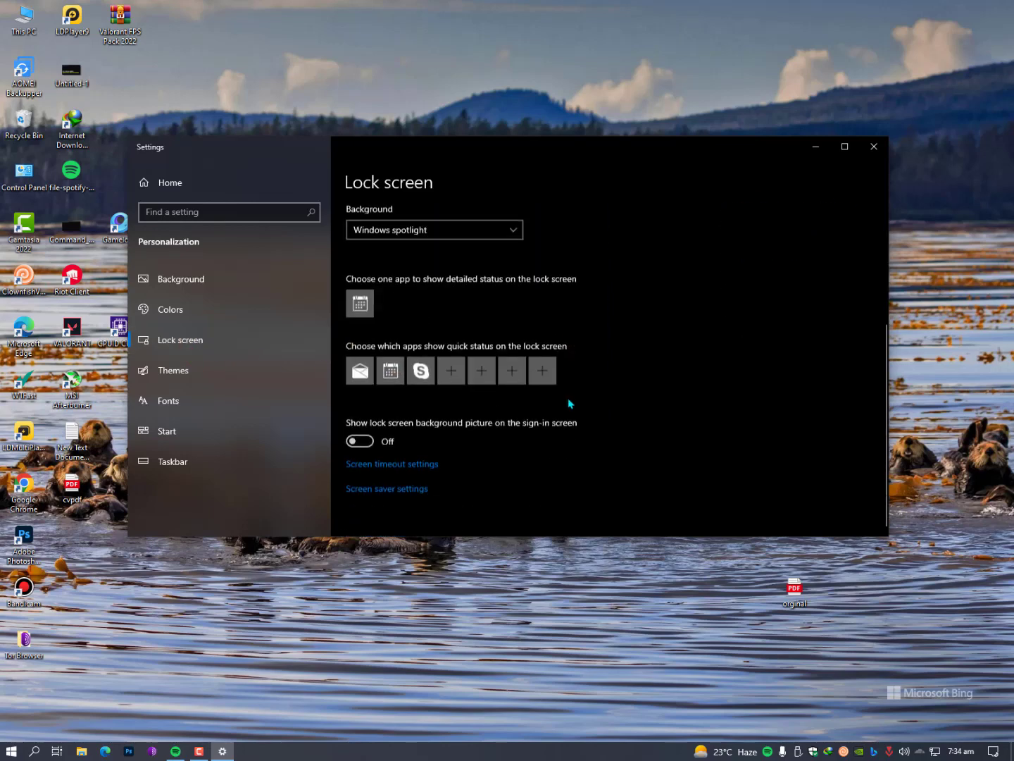
pyautogui.scroll(2, 571, 404)
pyautogui.scroll(-1, 536, 383)
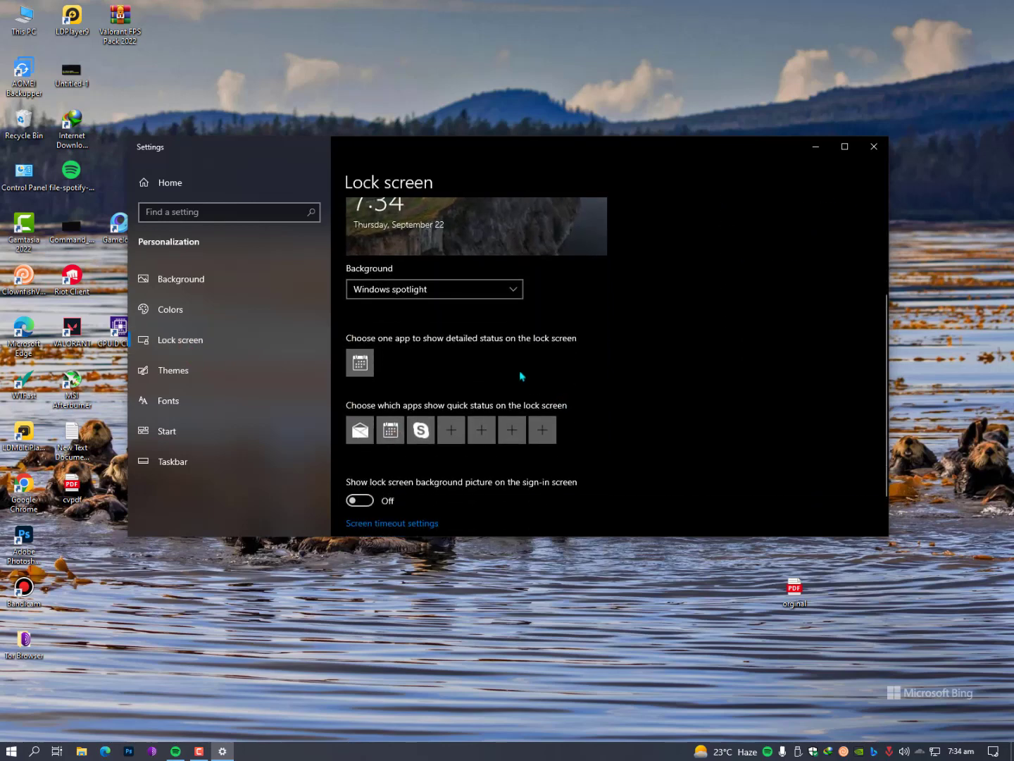
pyautogui.click(383, 295)
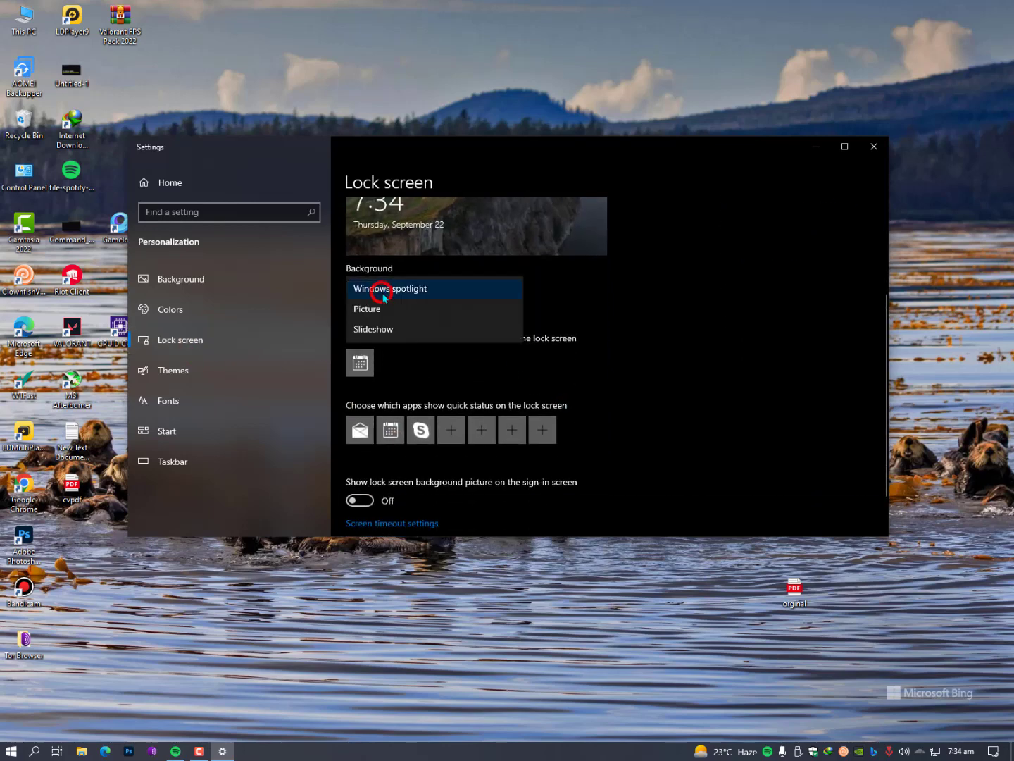
pyautogui.click(441, 290)
# Step: Turn on showing the lock screen background picture on the sign-in screen
pyautogui.scroll(2, 442, 293)
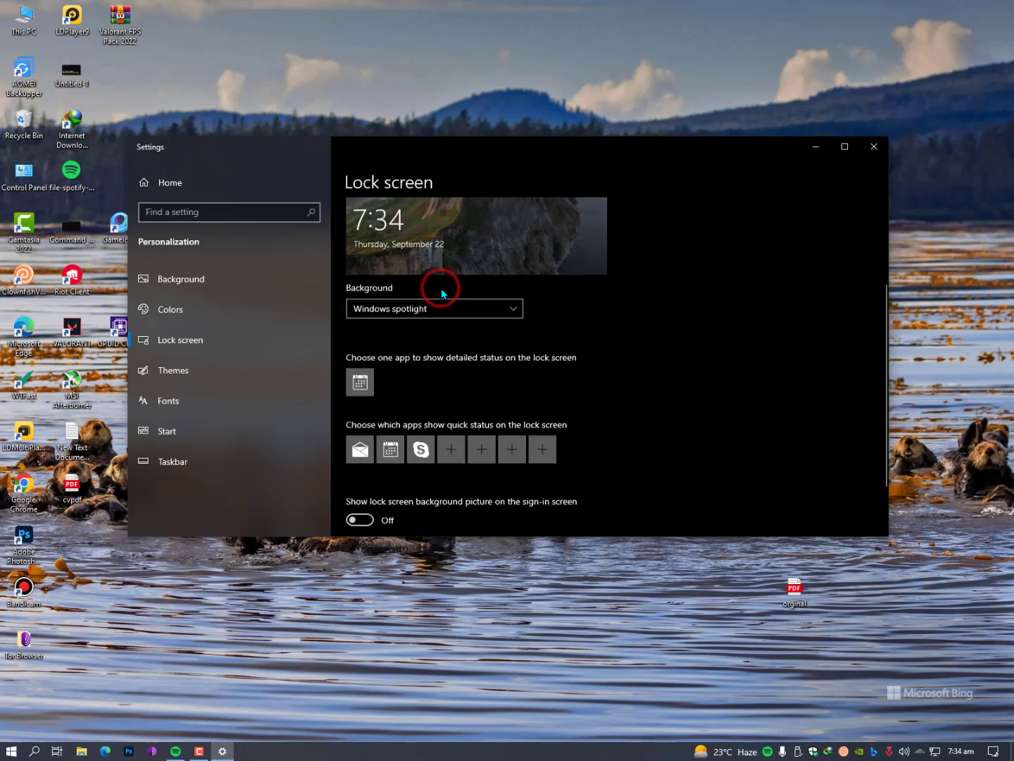
pyautogui.scroll(2, 441, 294)
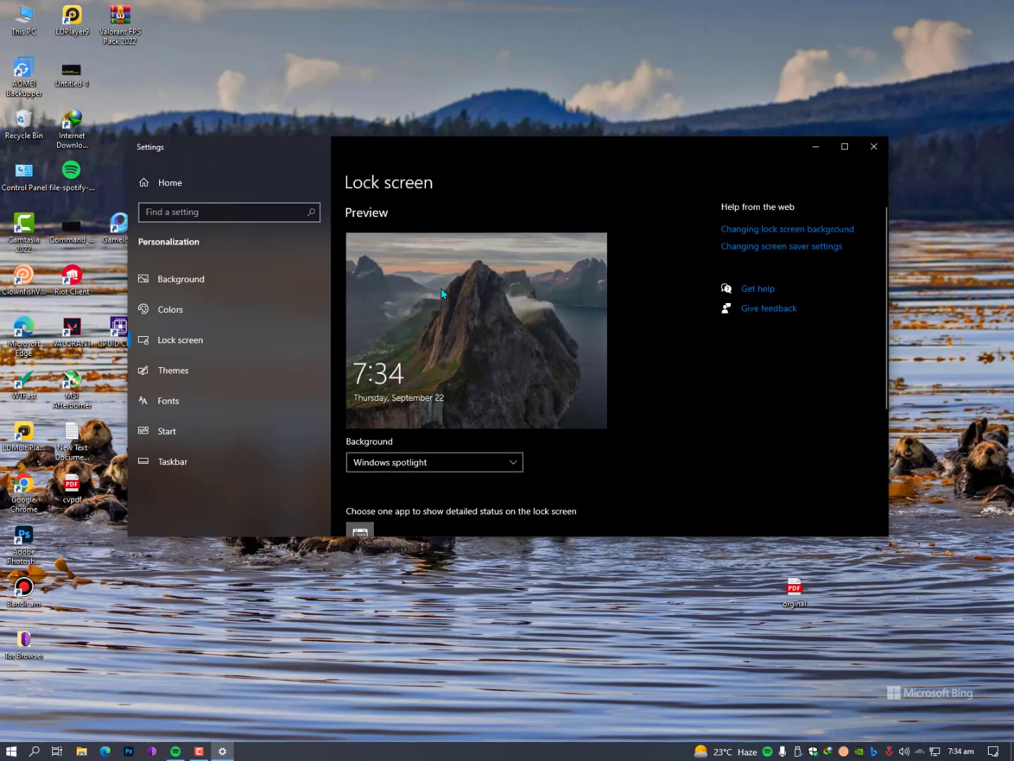
pyautogui.scroll(-3, 442, 294)
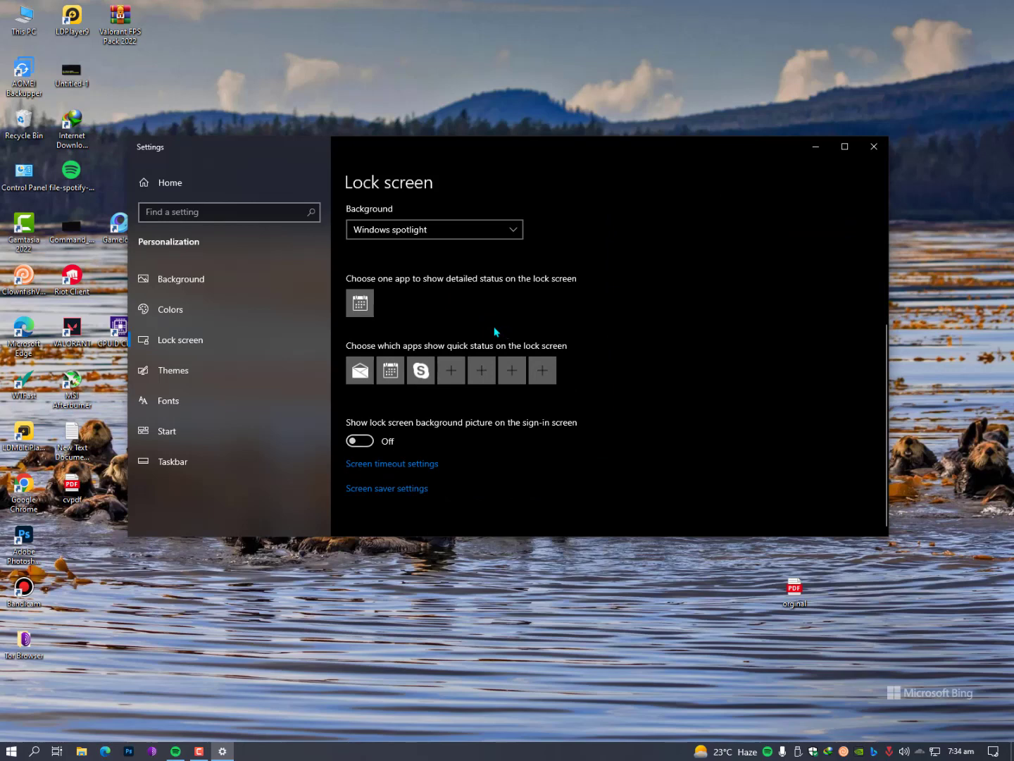
pyautogui.click(361, 442)
pyautogui.scroll(3, 403, 414)
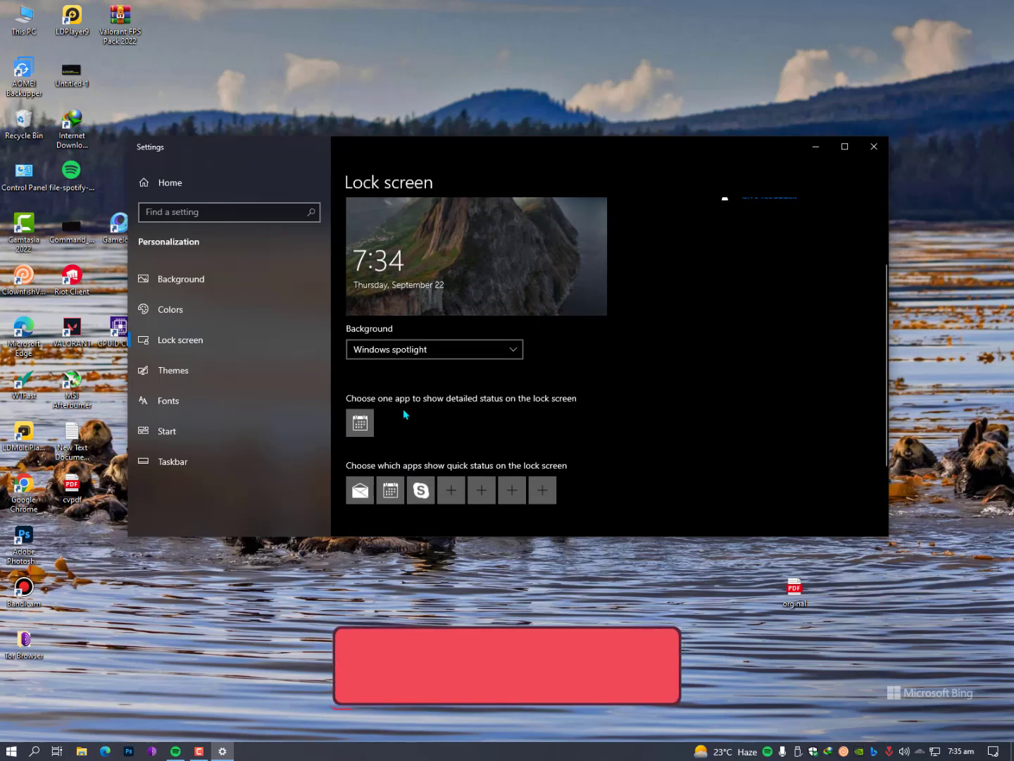
# Step: Choose Weather instead of Calendar as the lock screen's detailed-status app
pyautogui.click(362, 422)
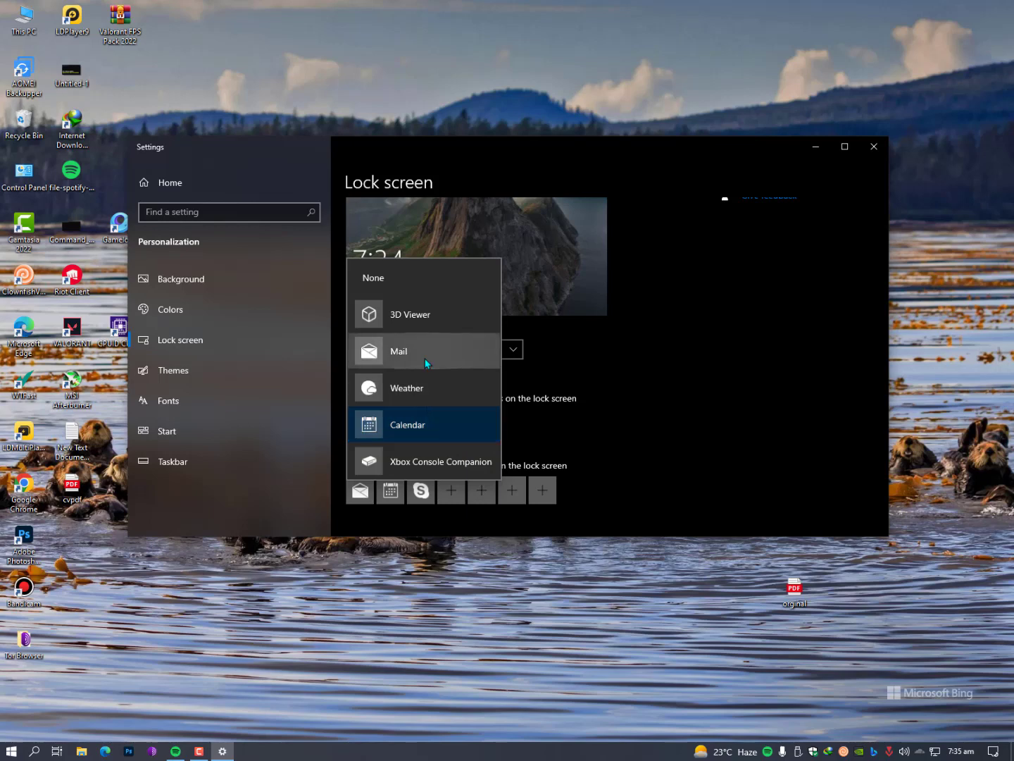
pyautogui.click(426, 392)
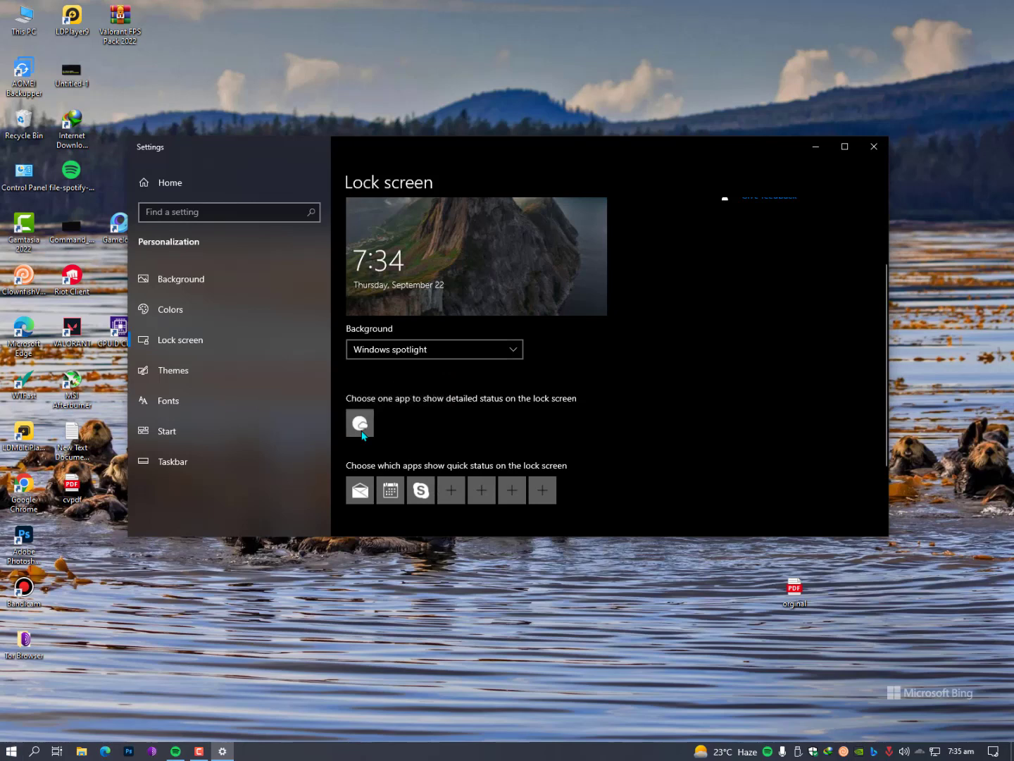
pyautogui.scroll(2, 383, 422)
pyautogui.scroll(-4, 529, 332)
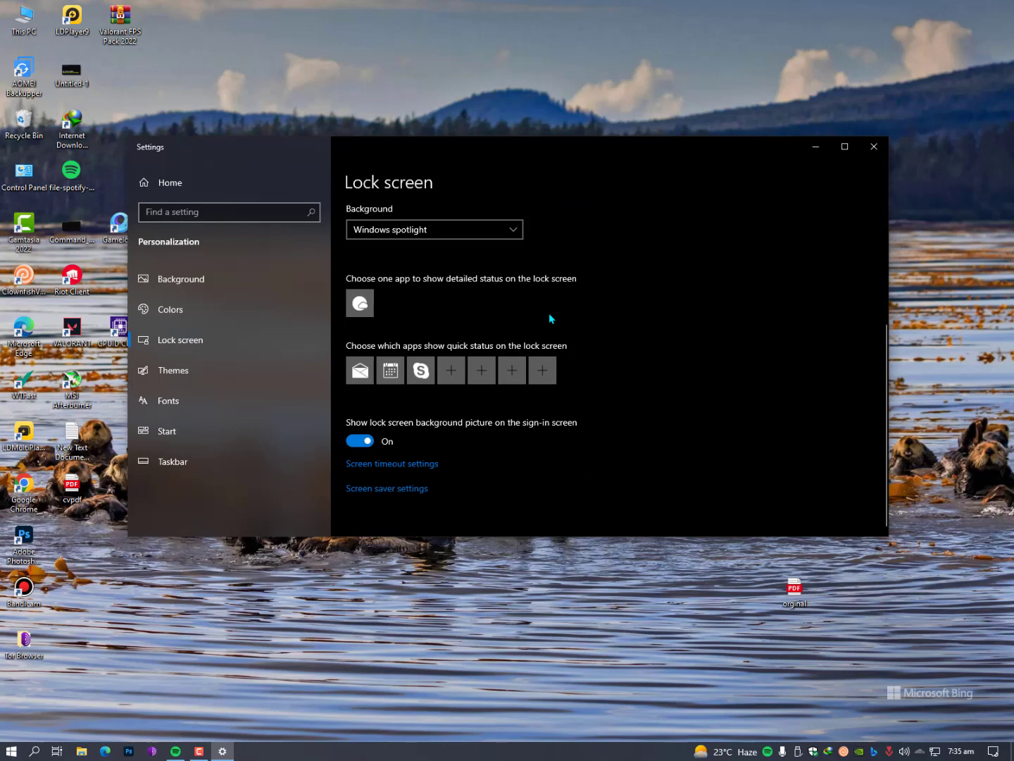
pyautogui.scroll(3, 551, 320)
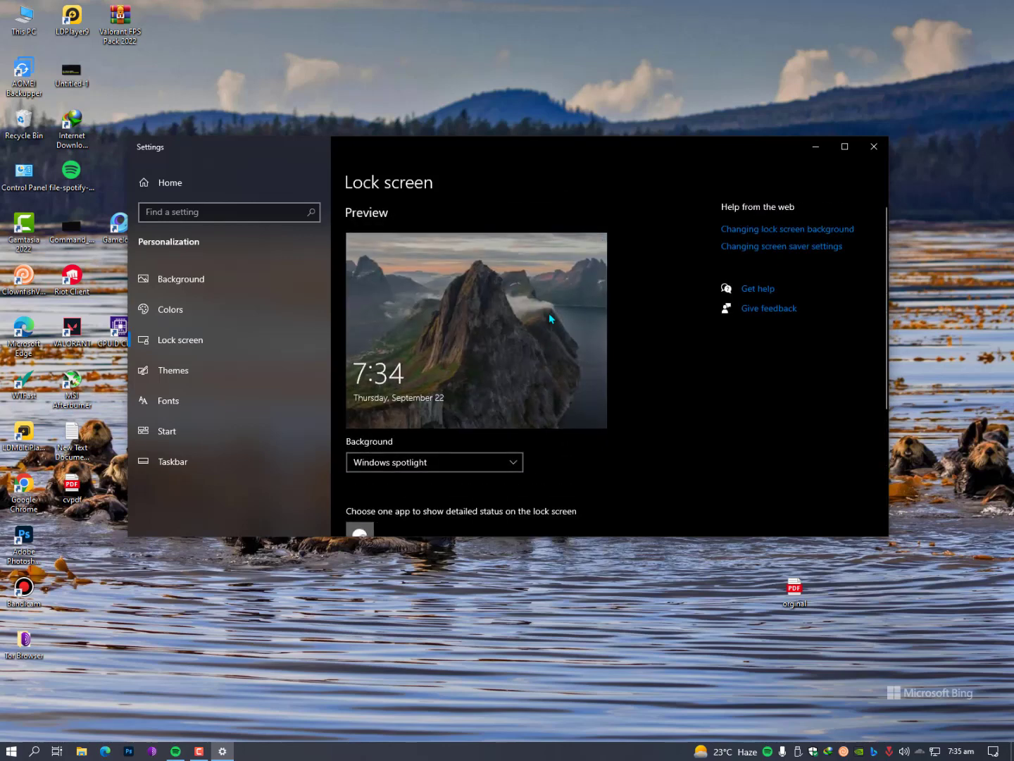
pyautogui.scroll(-3, 548, 313)
pyautogui.scroll(3, 522, 314)
# Step: Put Mail in the fourth quick-status slot and Microsoft Store in the first
pyautogui.click(503, 312)
pyautogui.scroll(-3, 514, 317)
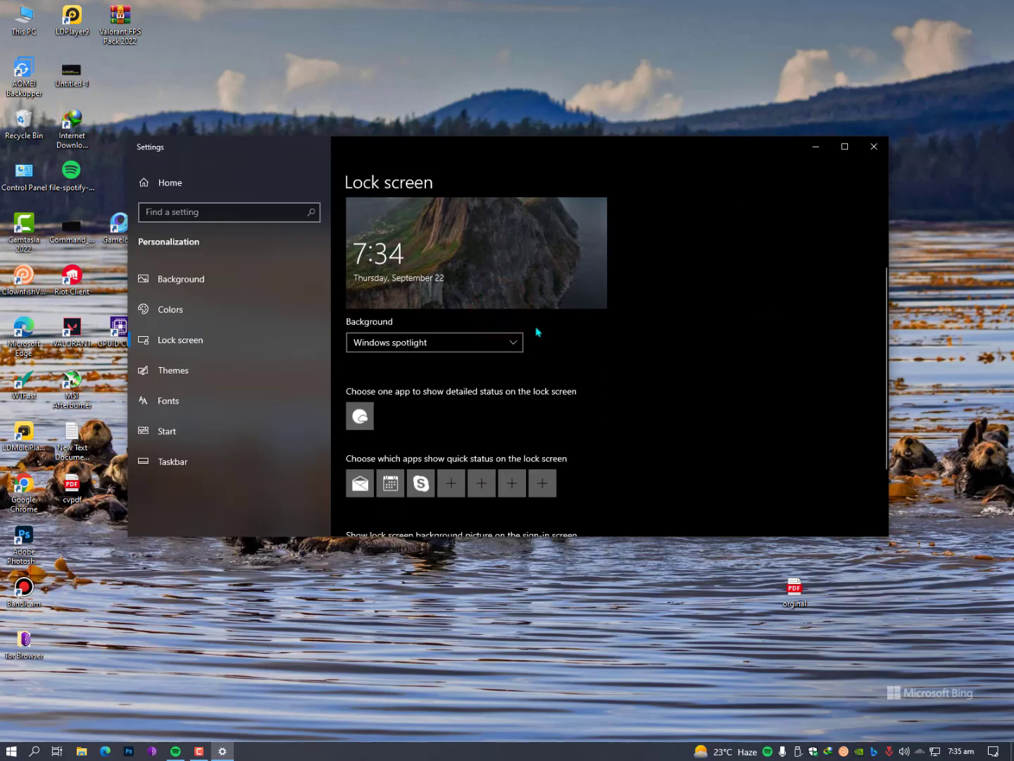
pyautogui.scroll(3, 537, 332)
pyautogui.scroll(-3, 535, 326)
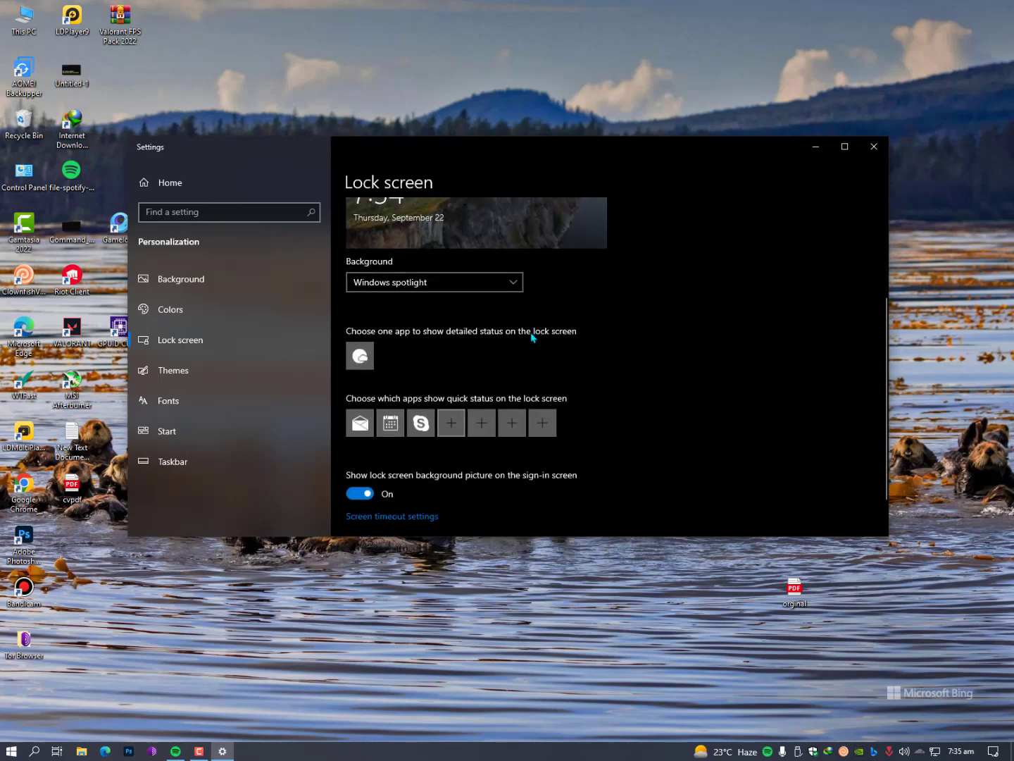
pyautogui.click(452, 423)
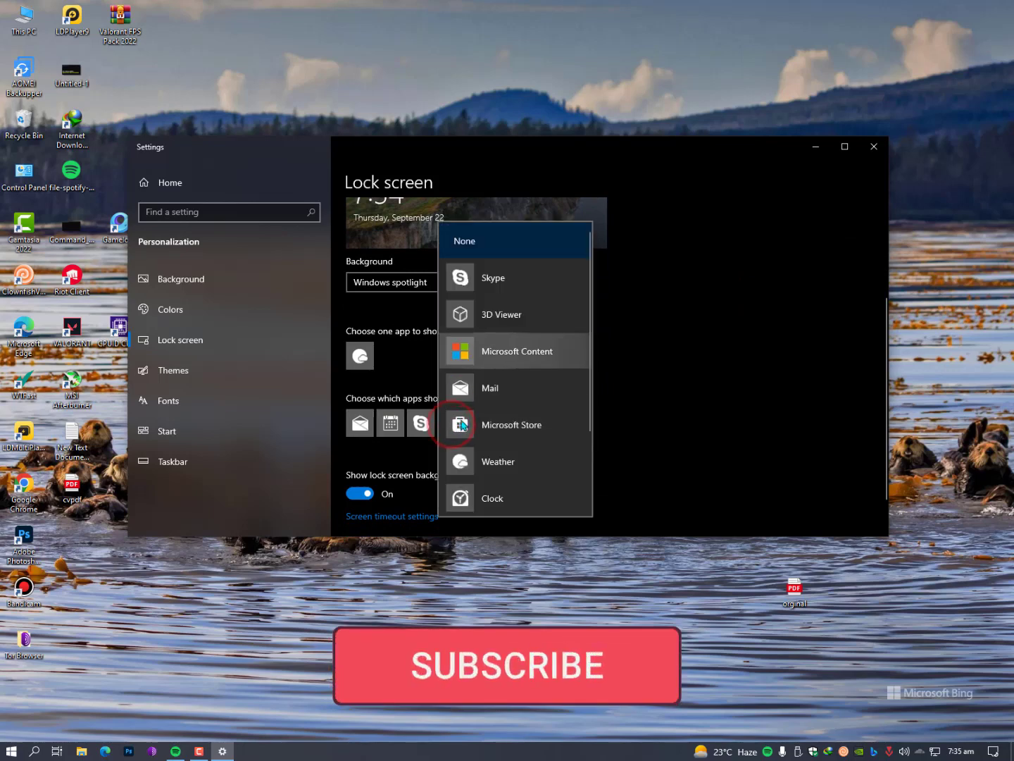
pyautogui.click(505, 391)
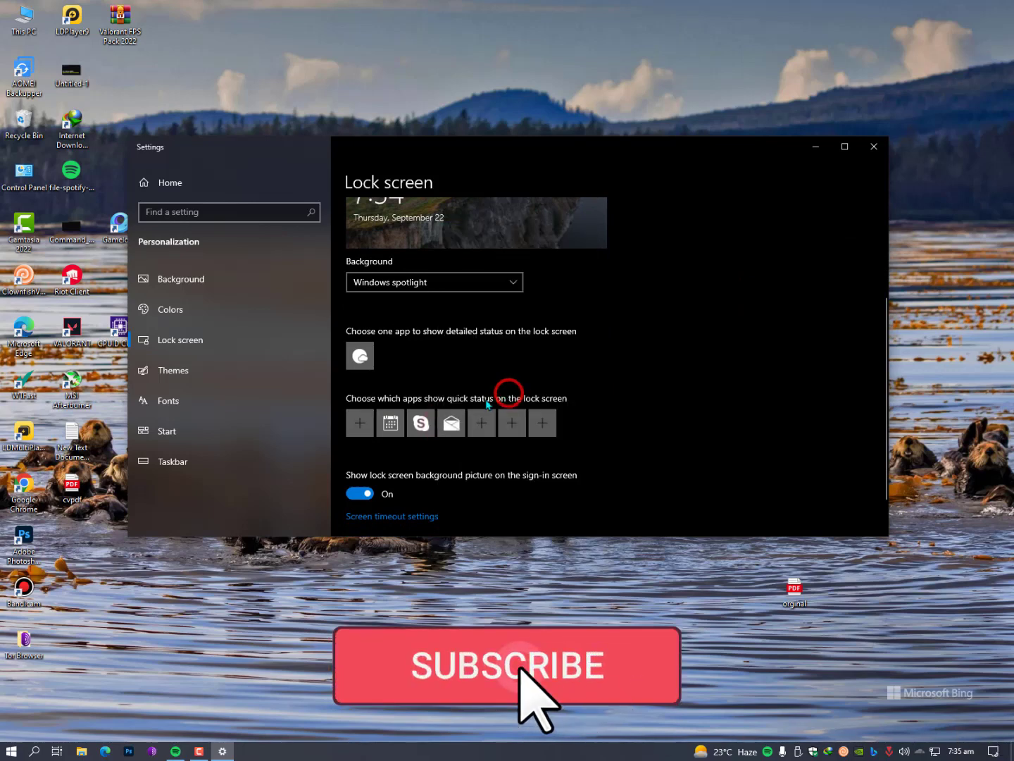
pyautogui.click(363, 427)
pyautogui.click(443, 424)
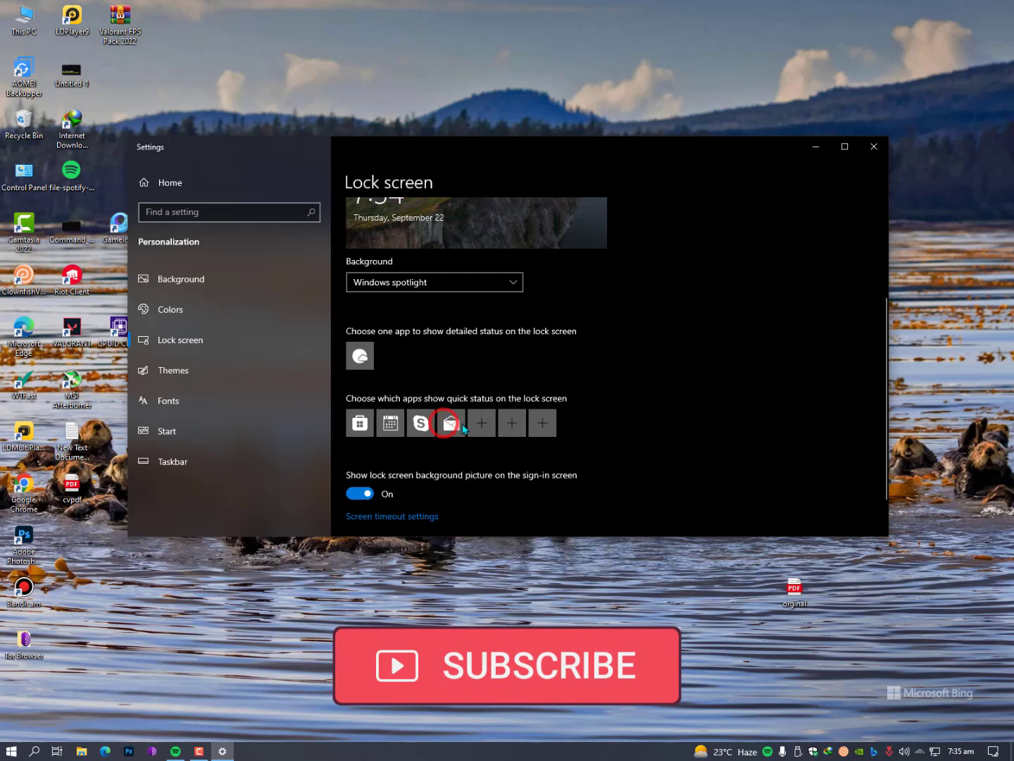
# Step: Add Weather, Clock and Microsoft Content to the fifth, sixth and seventh quick-status slots
pyautogui.click(484, 428)
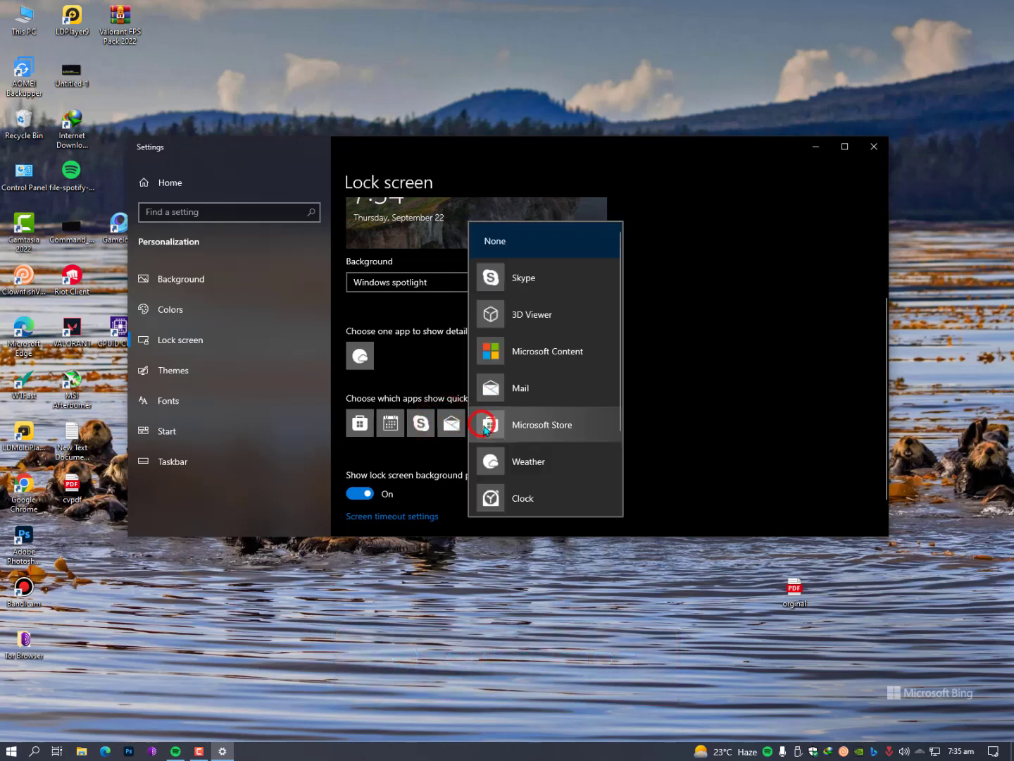
pyautogui.click(527, 462)
pyautogui.click(512, 422)
pyautogui.scroll(-2, 560, 422)
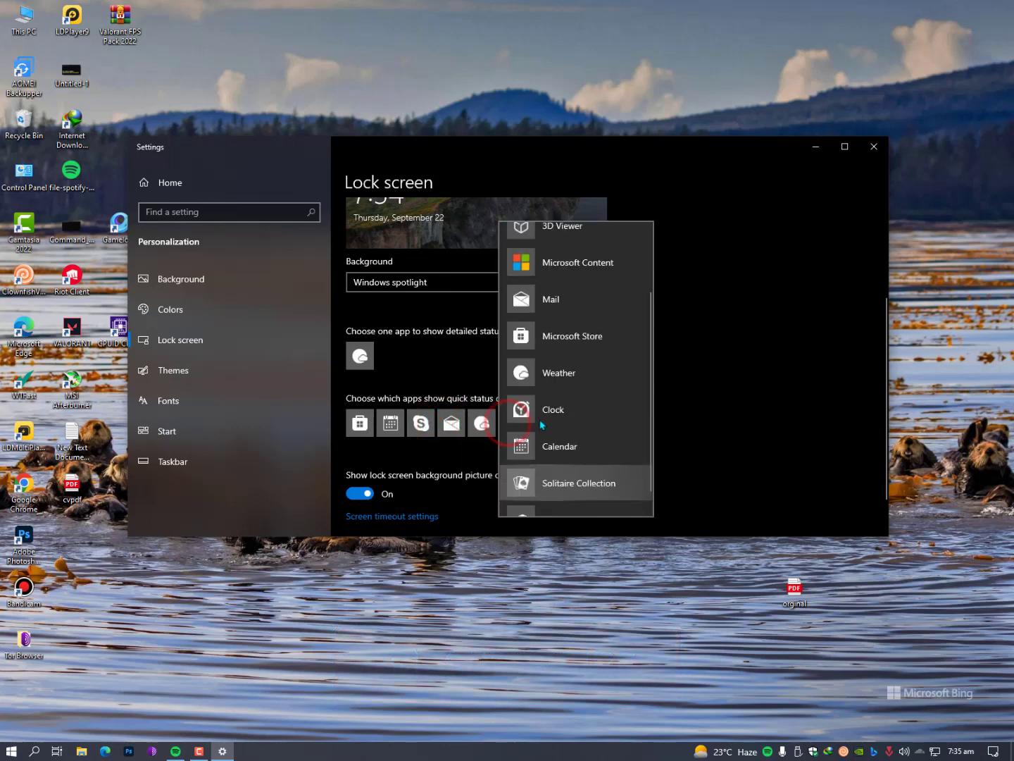
pyautogui.click(559, 408)
pyautogui.click(542, 423)
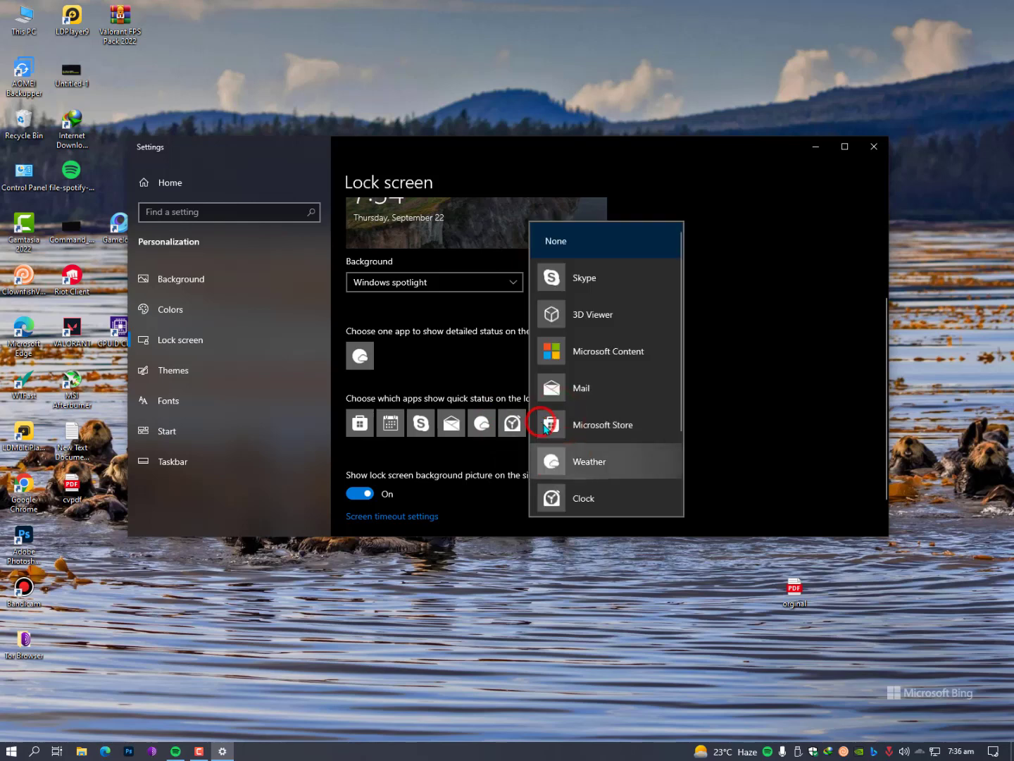
pyautogui.scroll(-2, 584, 461)
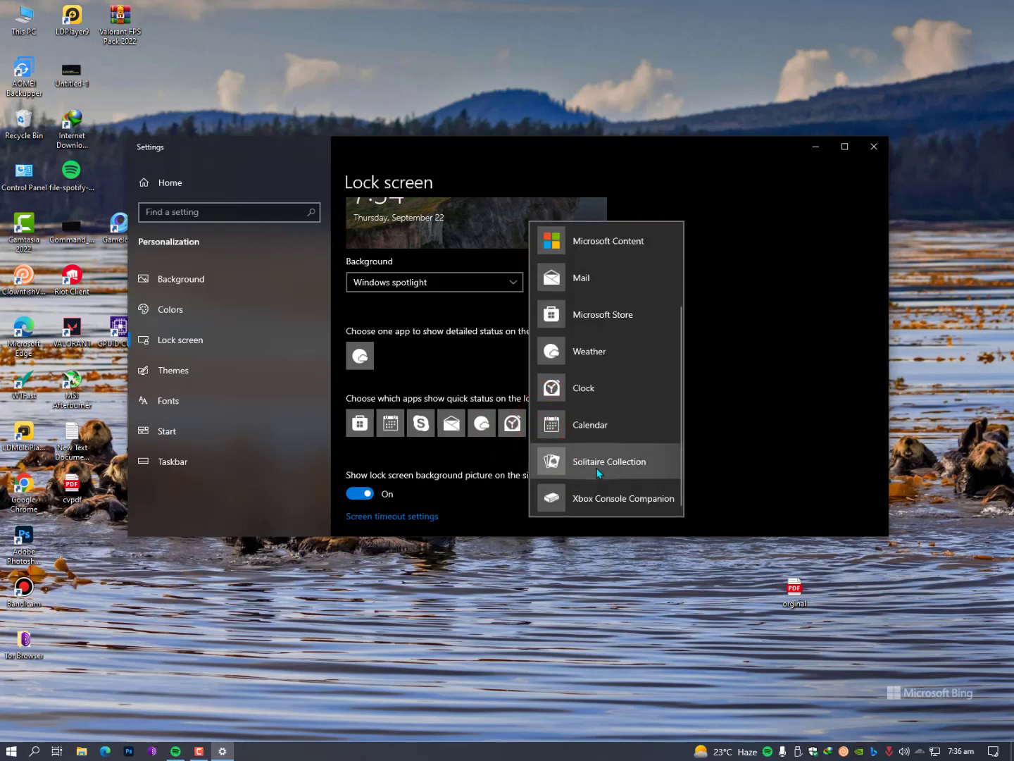
pyautogui.scroll(3, 596, 468)
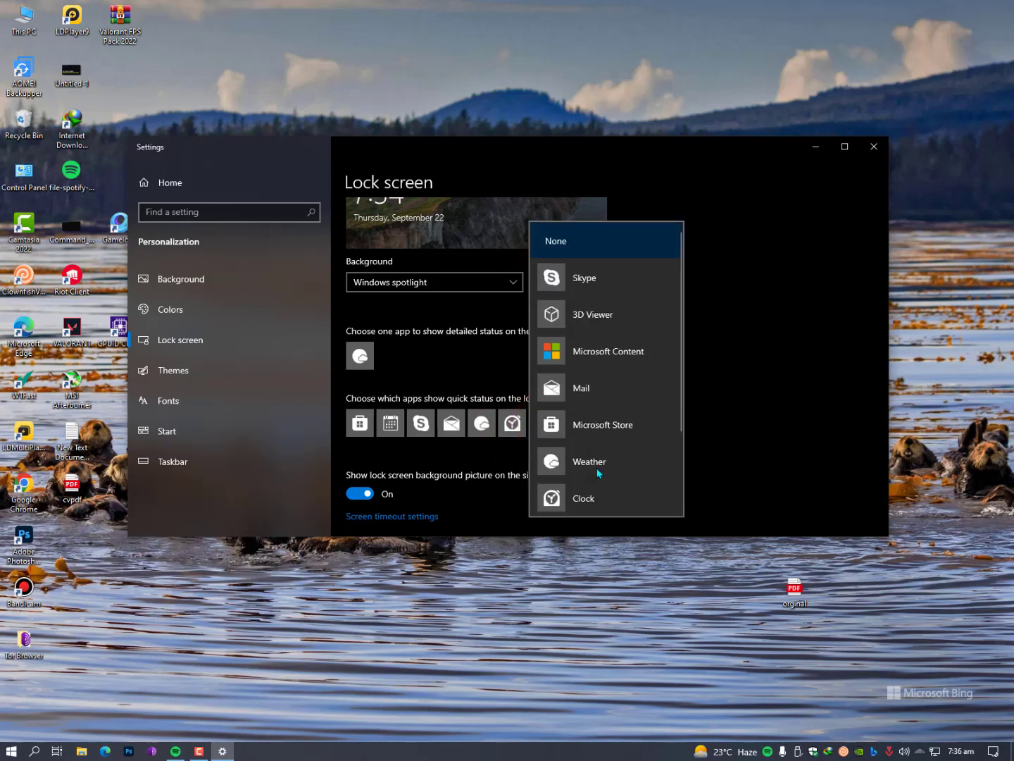
pyautogui.click(594, 358)
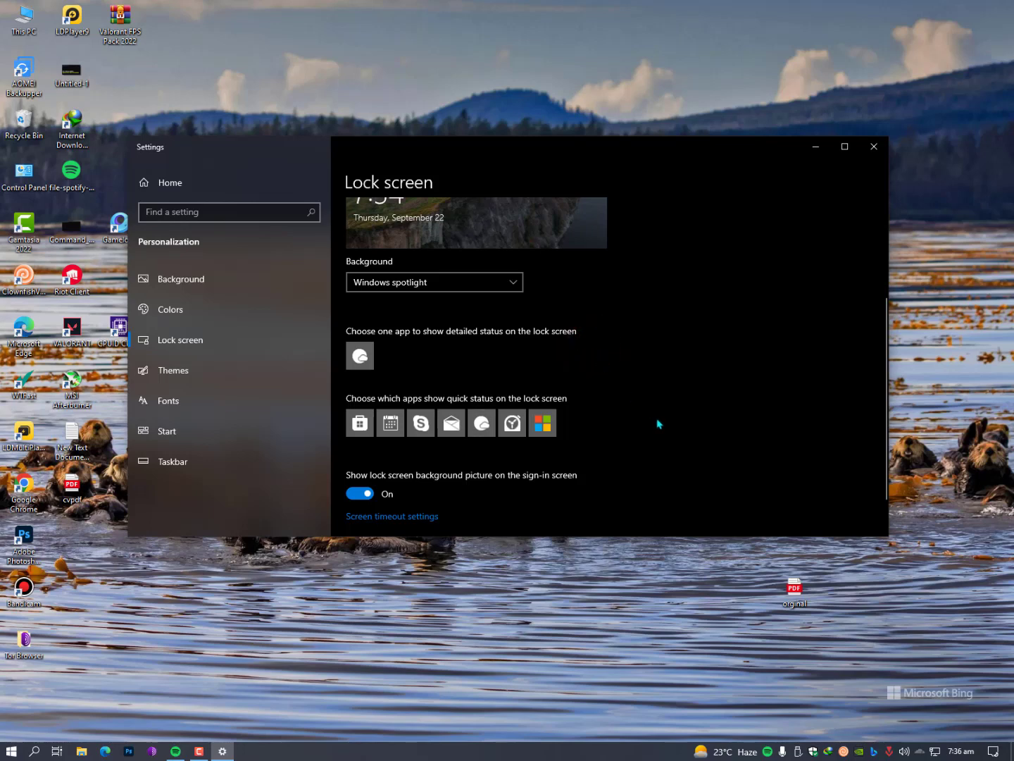
# Step: Check Screen saver settings without changes, then close Settings
pyautogui.scroll(-1, 659, 424)
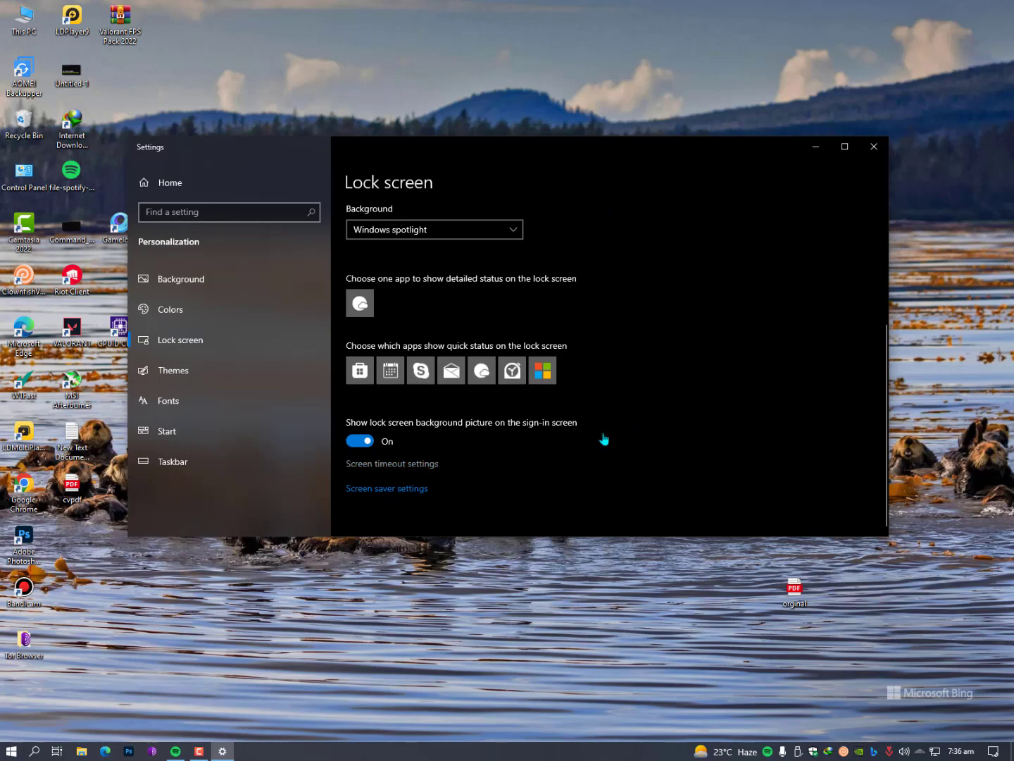
pyautogui.click(399, 489)
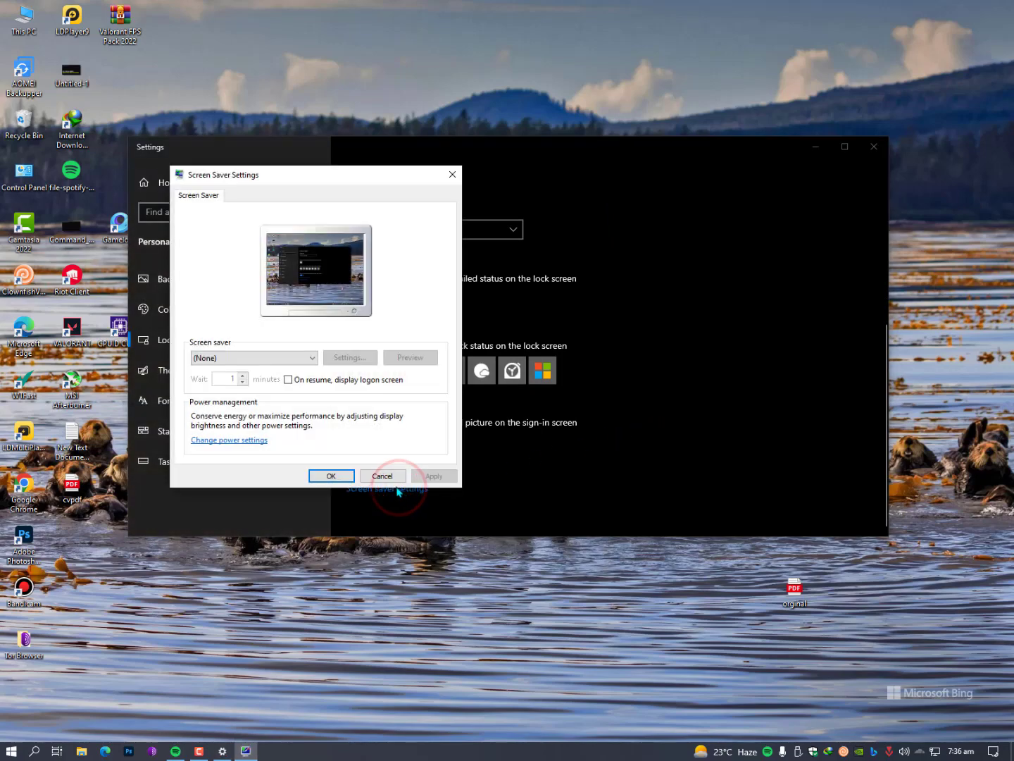
pyautogui.click(375, 474)
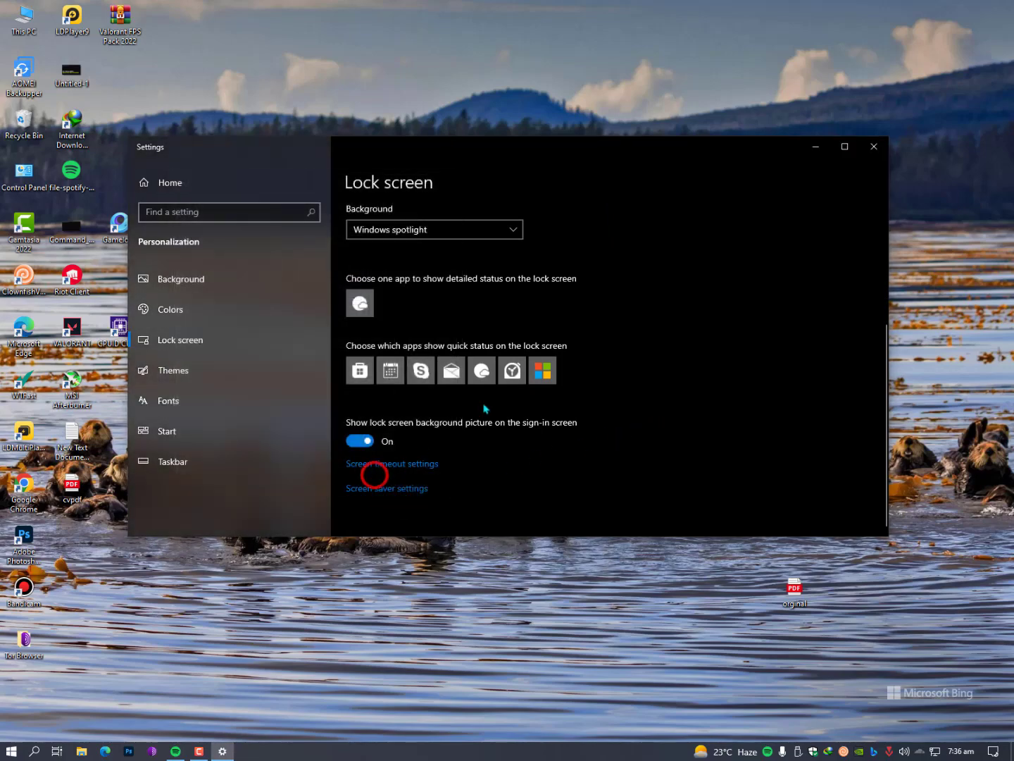
pyautogui.click(873, 146)
# Step: Empty the Recycle Bin from its desktop icon's menu
pyautogui.click(368, 127)
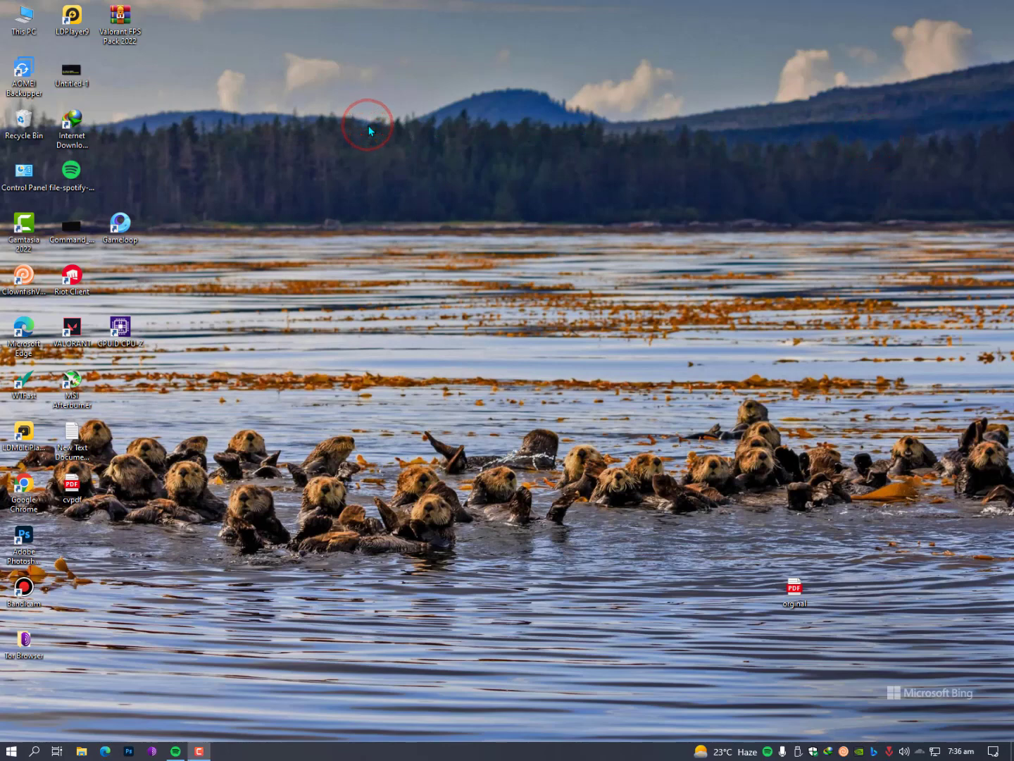
pyautogui.click(418, 187)
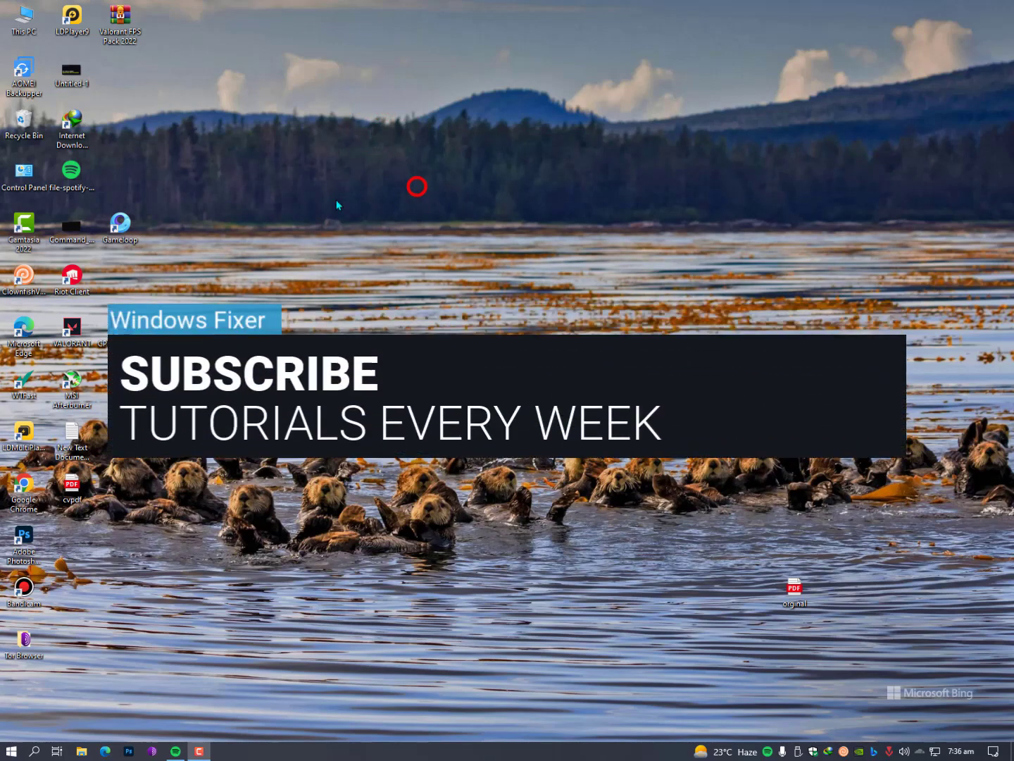
pyautogui.rightClick(21, 121)
pyautogui.click(81, 143)
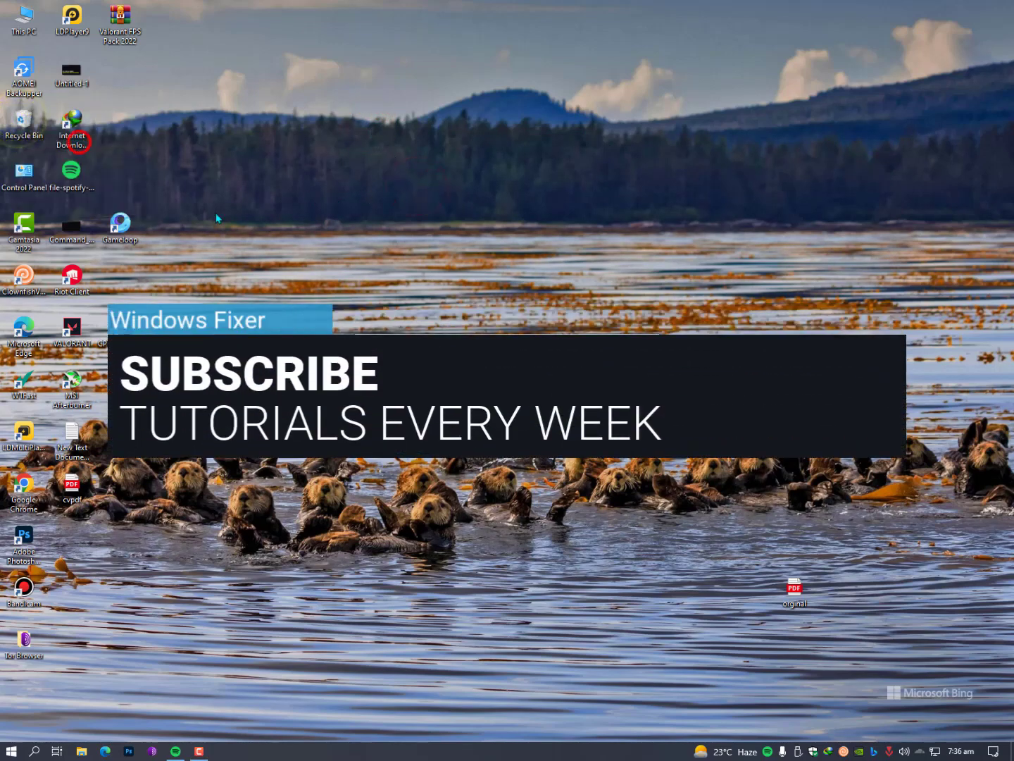